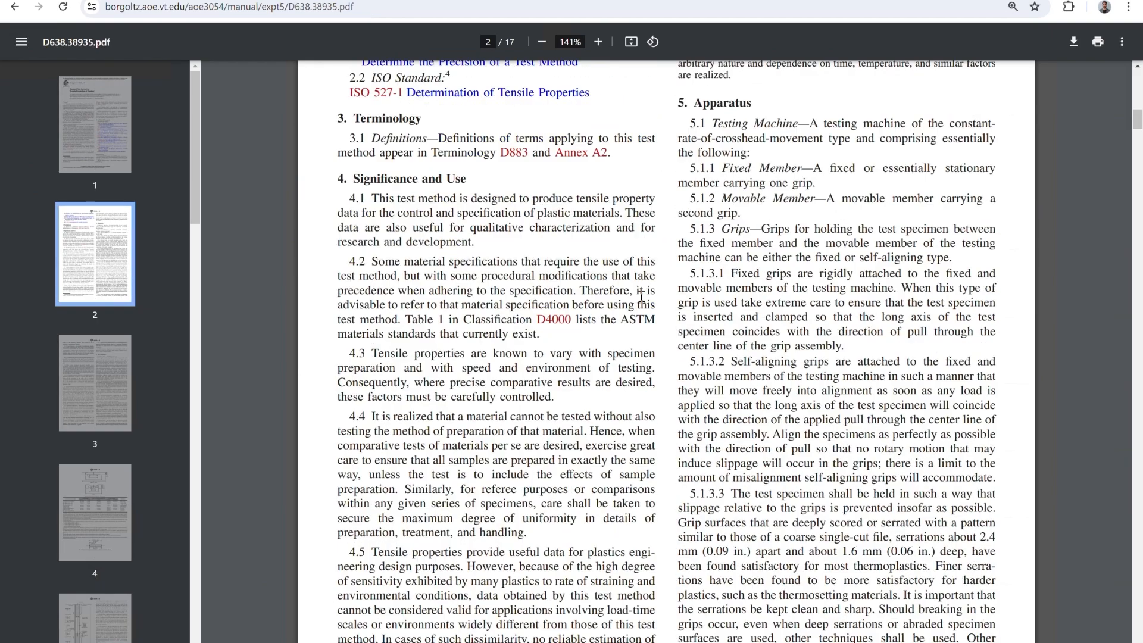
Review the specimen requirements in the D638 standard and the global dimension parameters of the COMSOL tensile sample model.
{"action": "scroll", "coordinate": [642, 296], "scroll_direction": "down", "scroll_amount": 12}
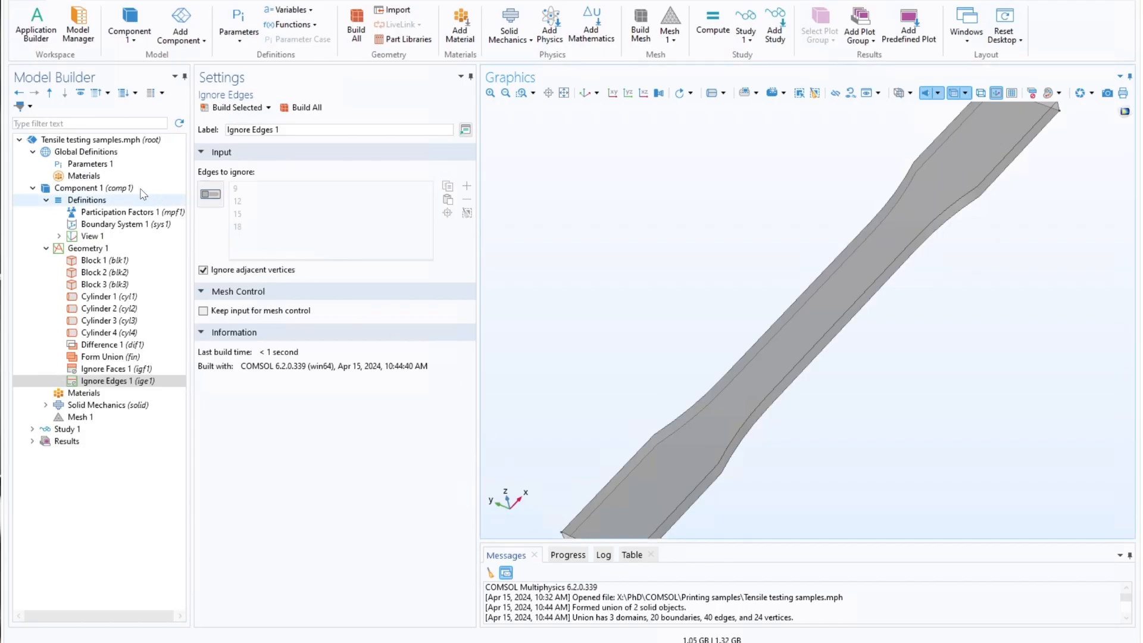
{"action": "left_click", "coordinate": [102, 165]}
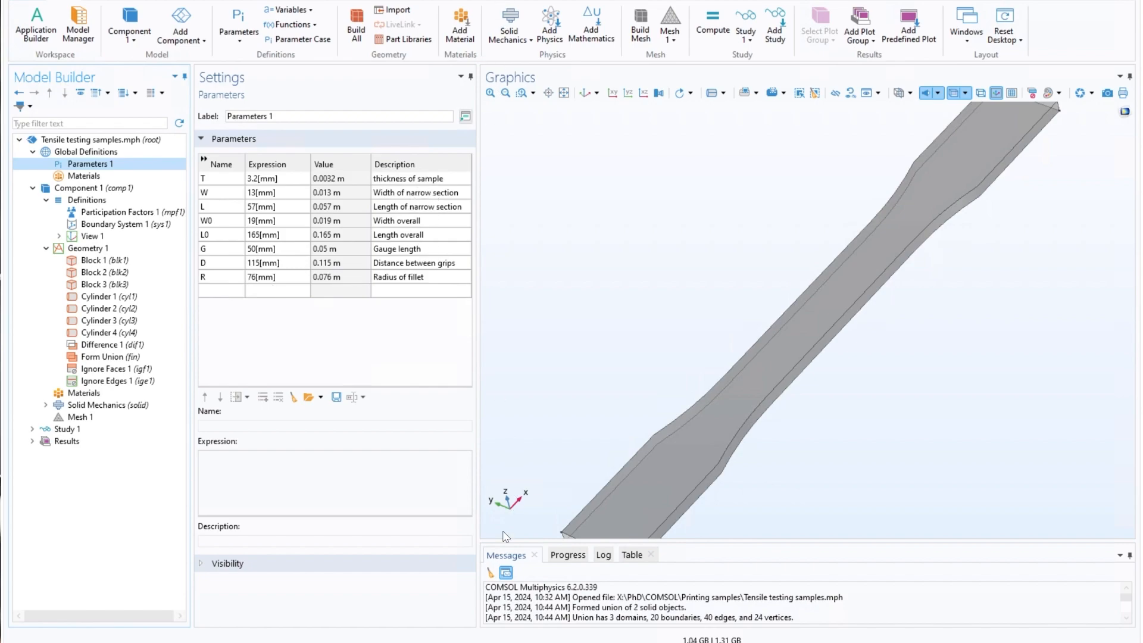
{"action": "left_click", "coordinate": [530, 642]}
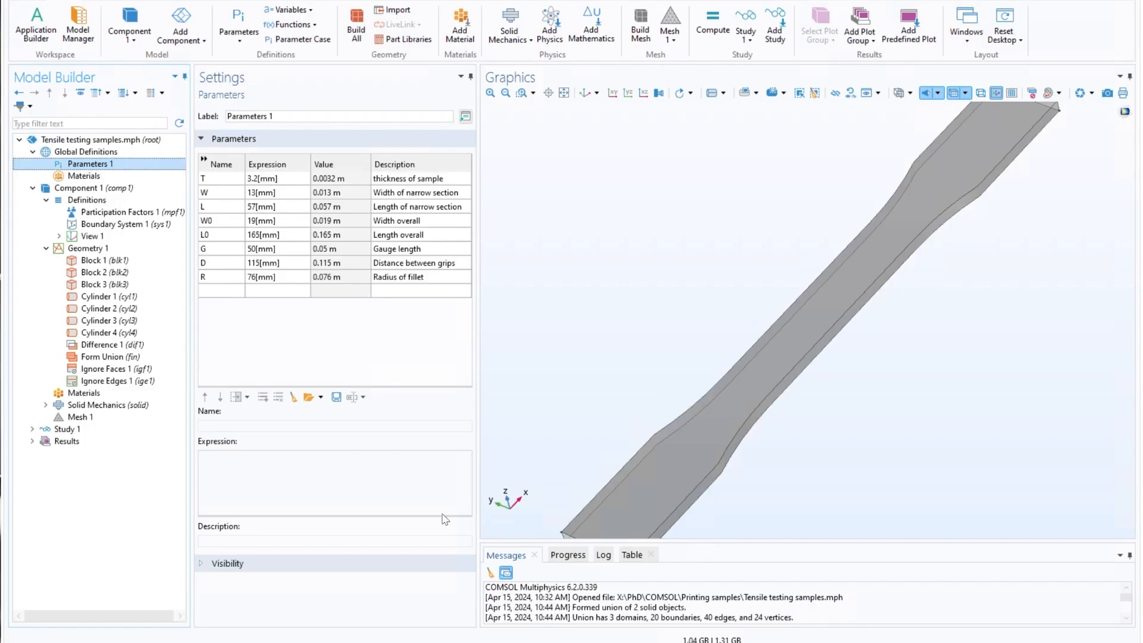
Build only Block 1, the narrow section sized L by W by T and centred at the origin.
{"action": "left_click", "coordinate": [98, 249]}
{"action": "right_click", "coordinate": [100, 250]}
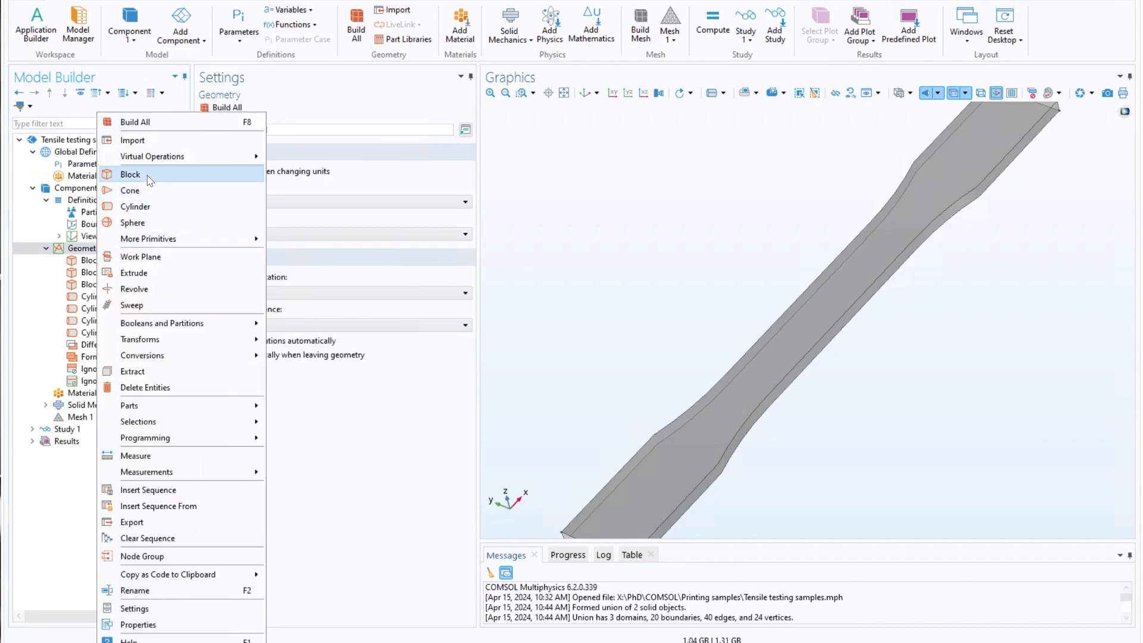
{"action": "left_click", "coordinate": [90, 263]}
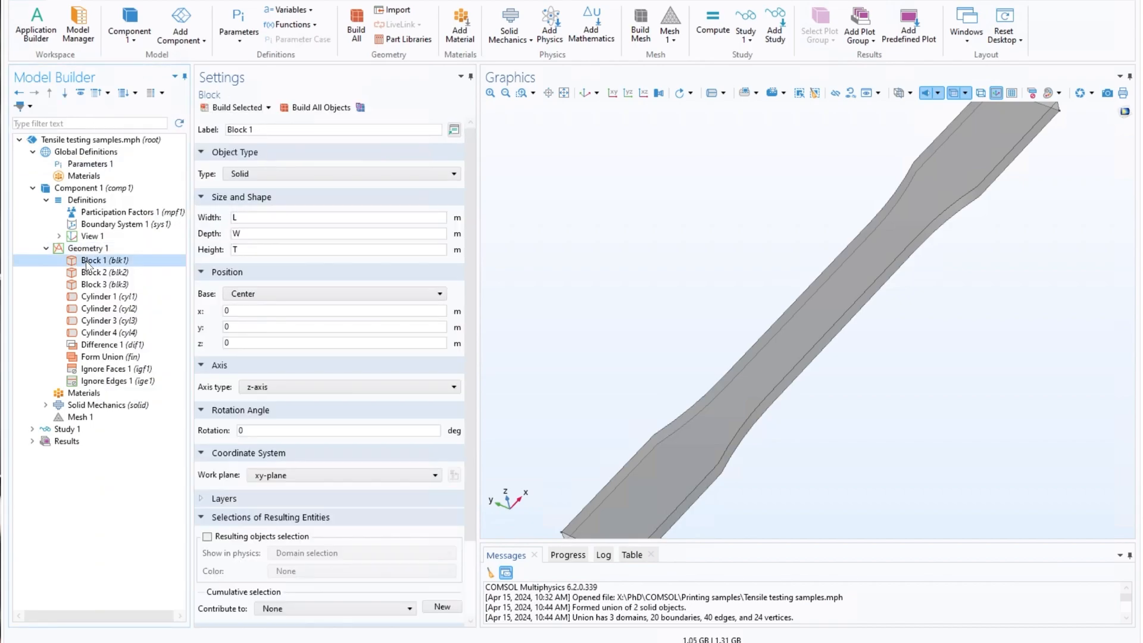
{"action": "mouse_move", "coordinate": [249, 253]}
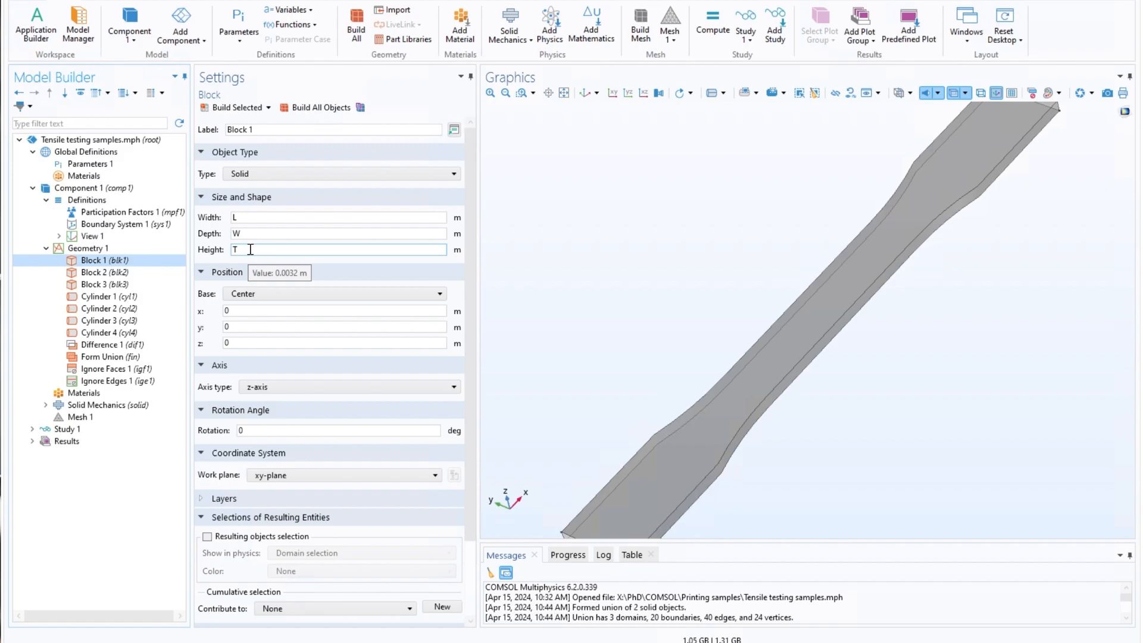
{"action": "left_click", "coordinate": [243, 108]}
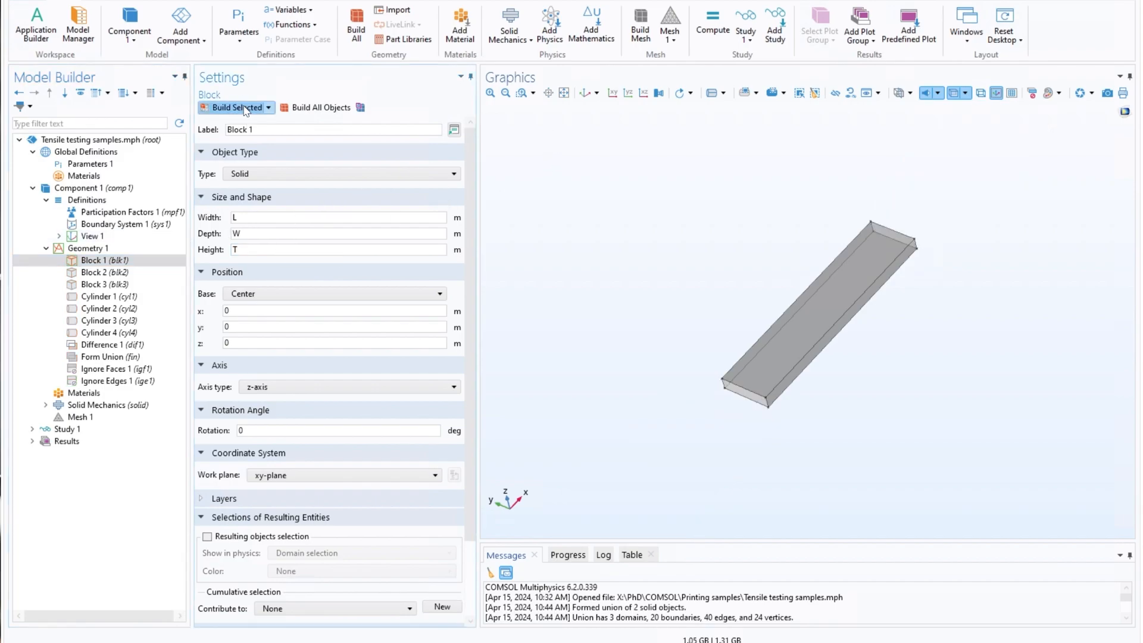
{"action": "left_click", "coordinate": [583, 94]}
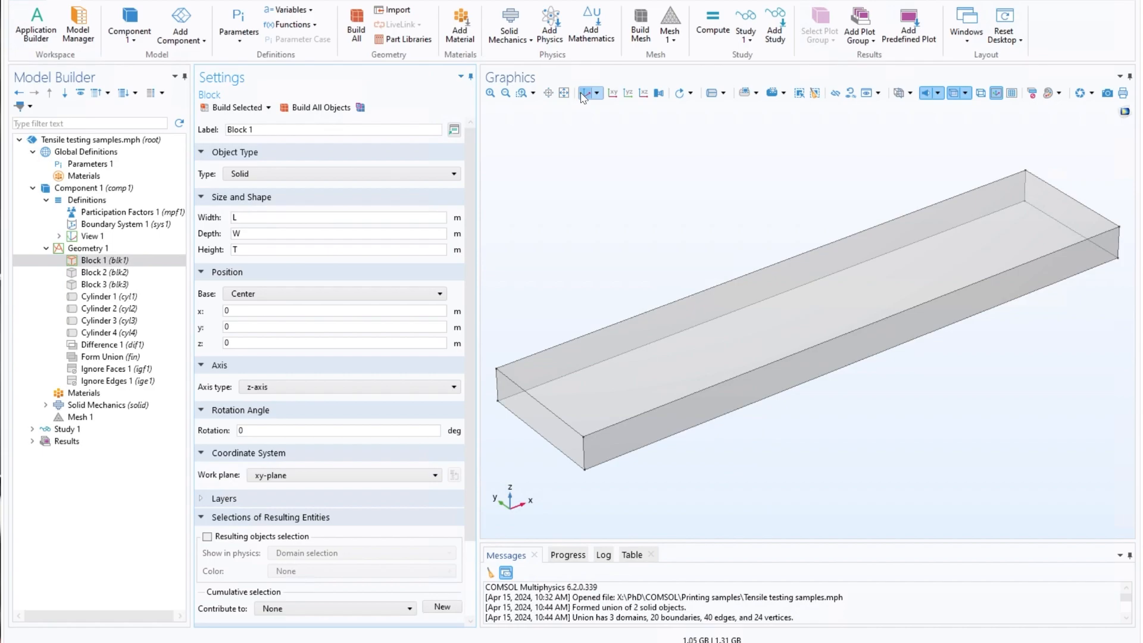
Build the two wider end blocks, Block 2 and Block 3, on either side of the narrow section.
{"action": "left_click", "coordinate": [134, 274]}
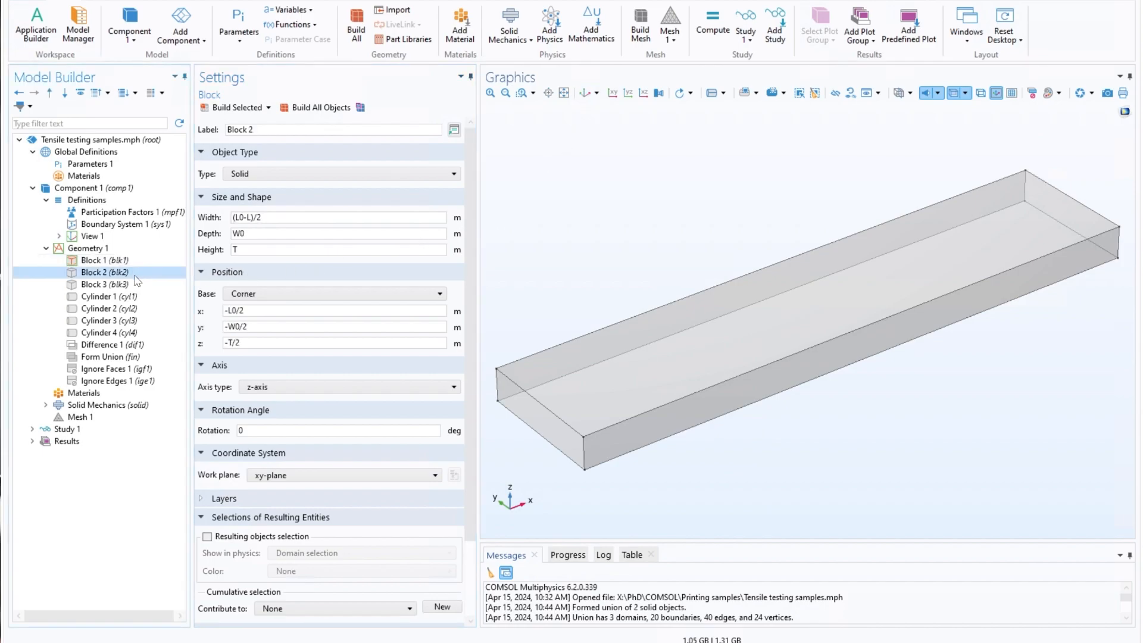
{"action": "left_click", "coordinate": [136, 286]}
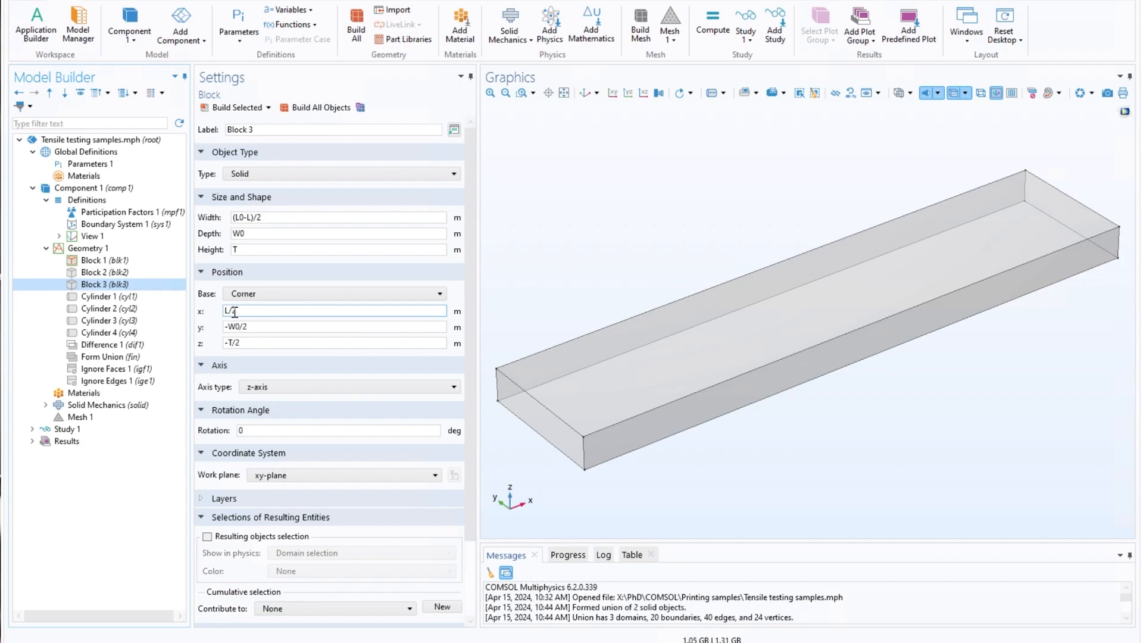
{"action": "left_click", "coordinate": [237, 107]}
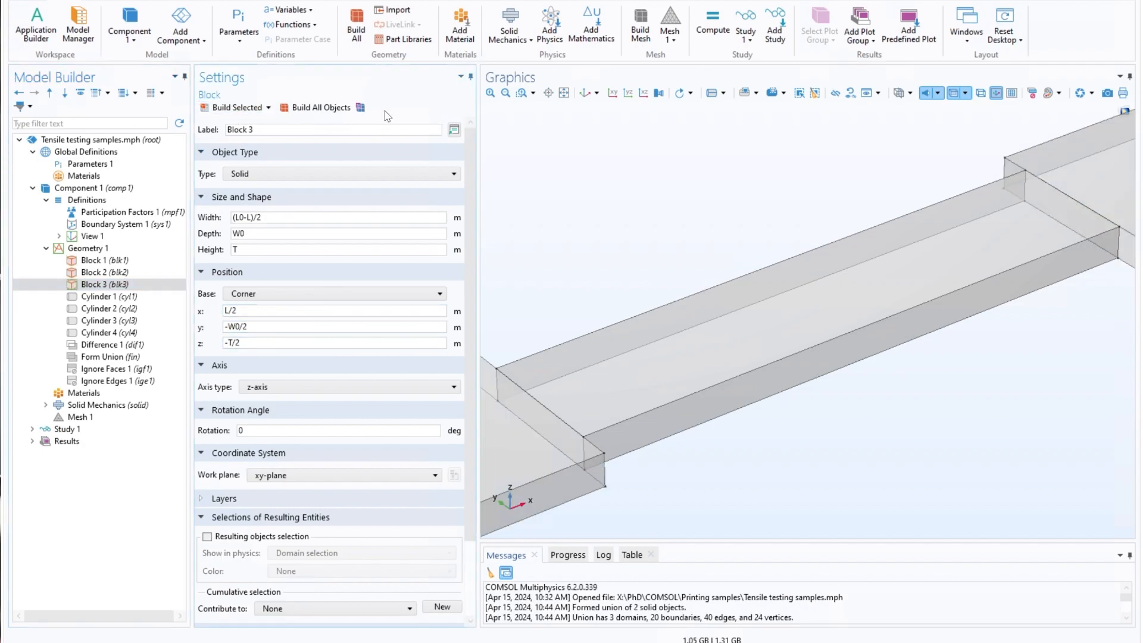
{"action": "left_click", "coordinate": [584, 94]}
{"action": "left_click", "coordinate": [613, 94]}
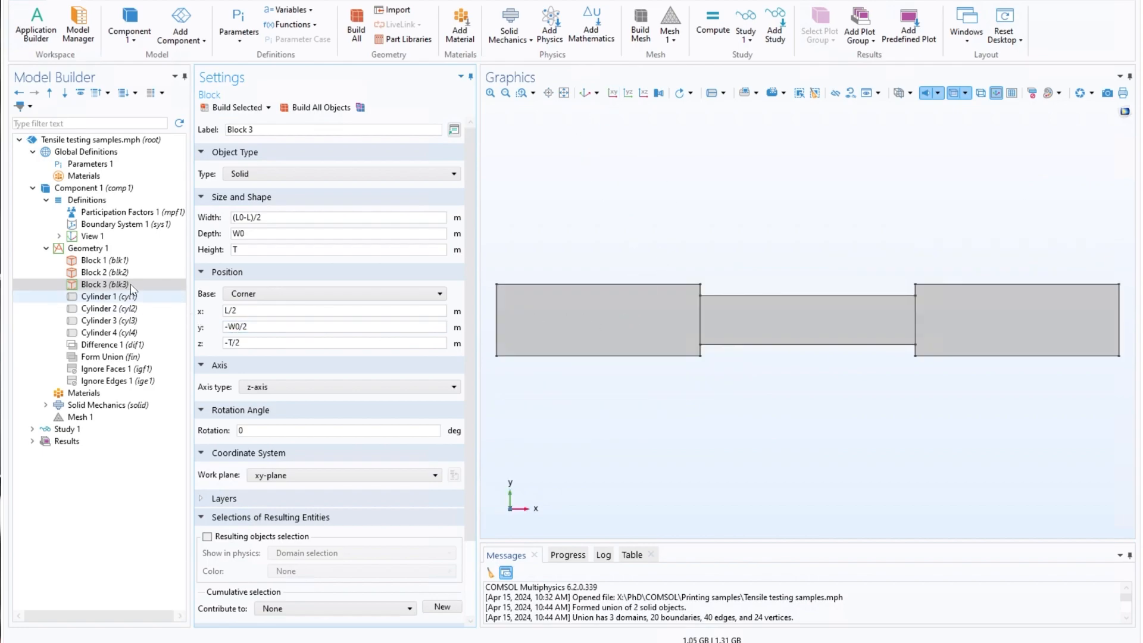
Build the four fillet cylinders of radius R and height T at the ends of the narrow section.
{"action": "double_click", "coordinate": [505, 0]}
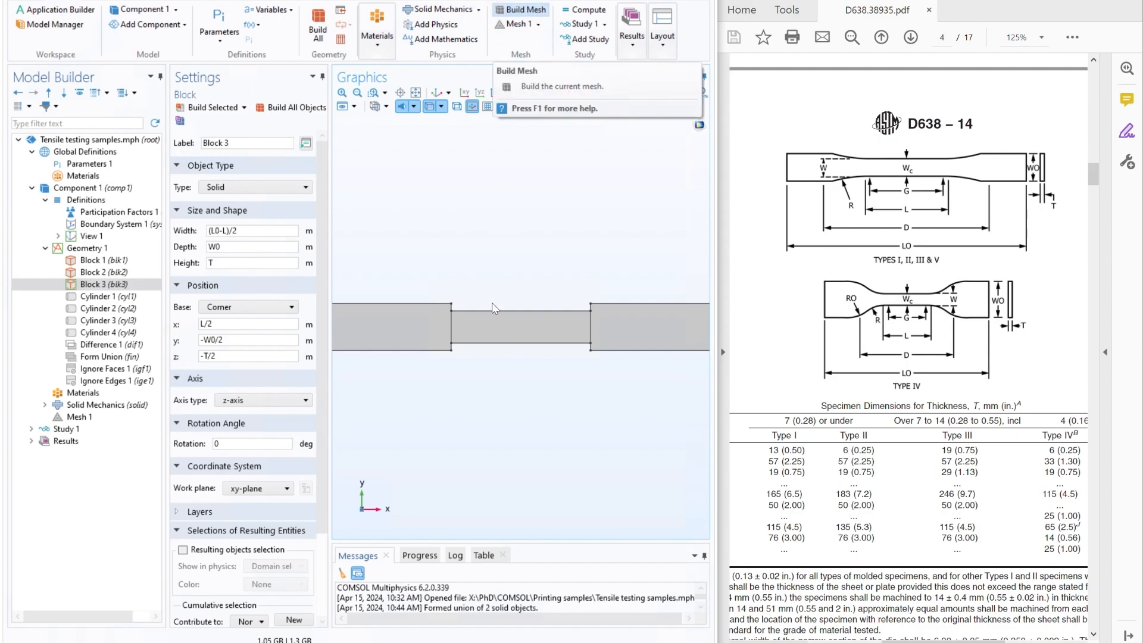
{"action": "right_click", "coordinate": [94, 248]}
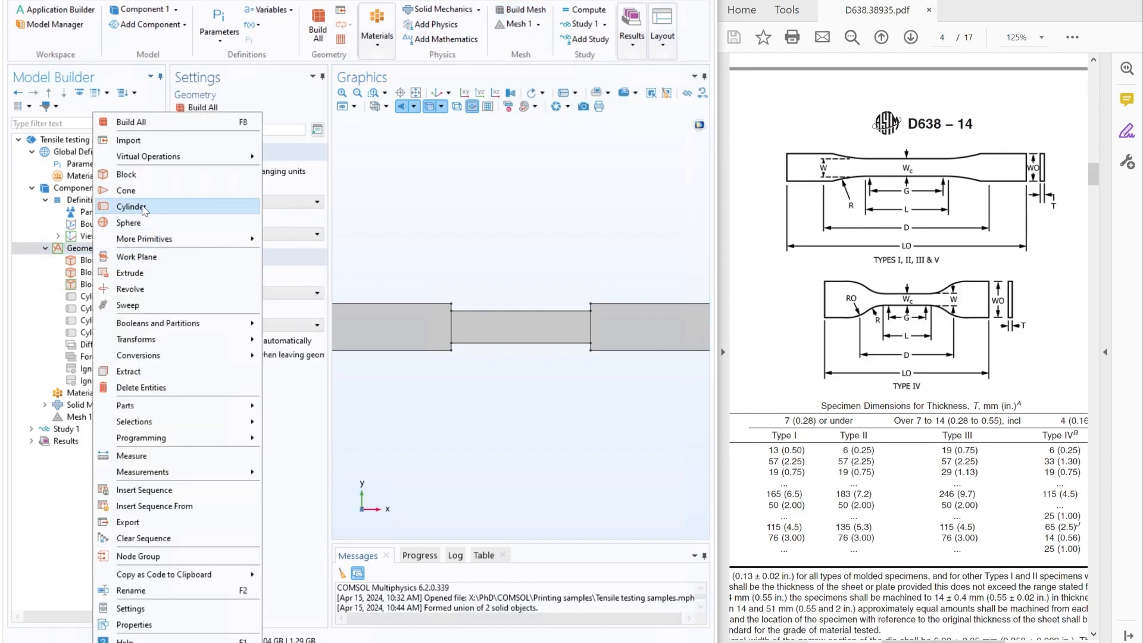
{"action": "left_click", "coordinate": [85, 297]}
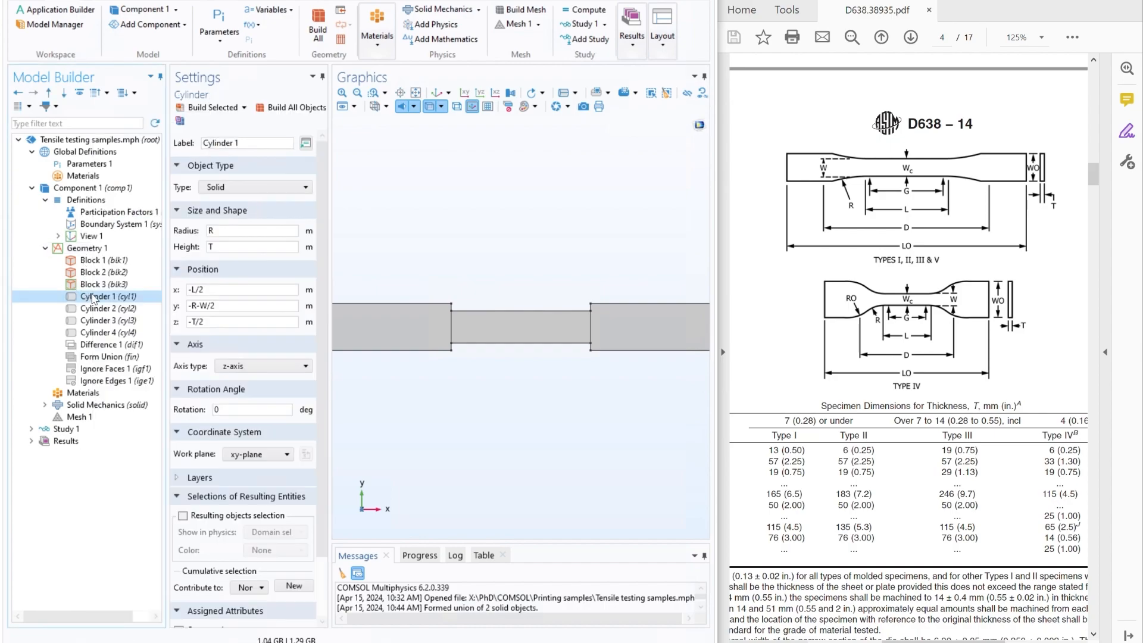
{"action": "left_click", "coordinate": [245, 247]}
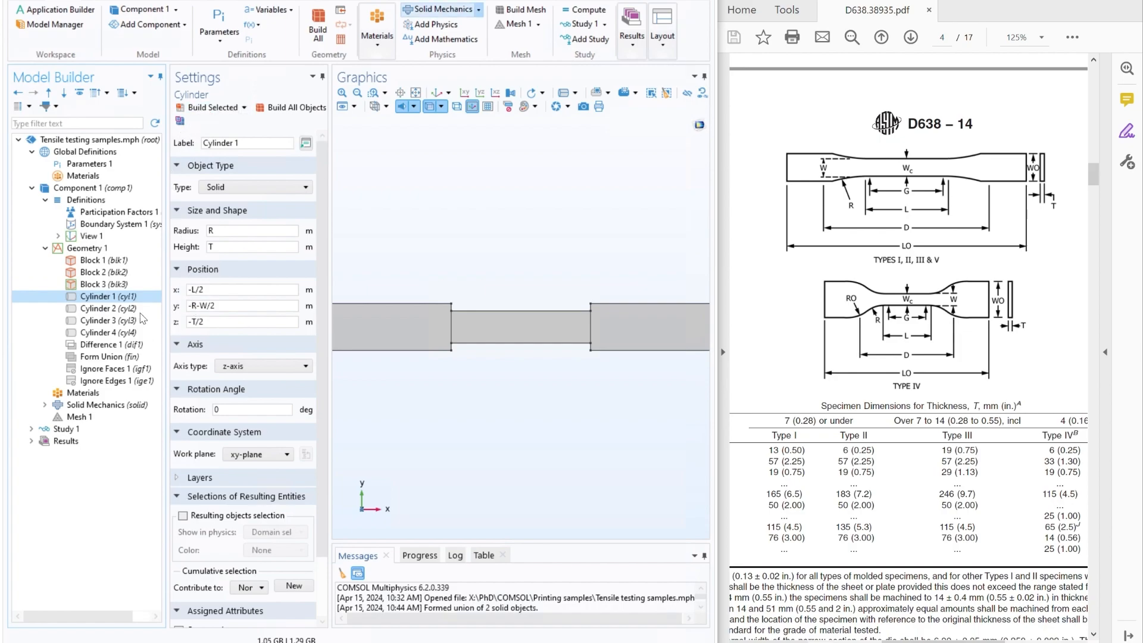
{"action": "left_click", "coordinate": [213, 108]}
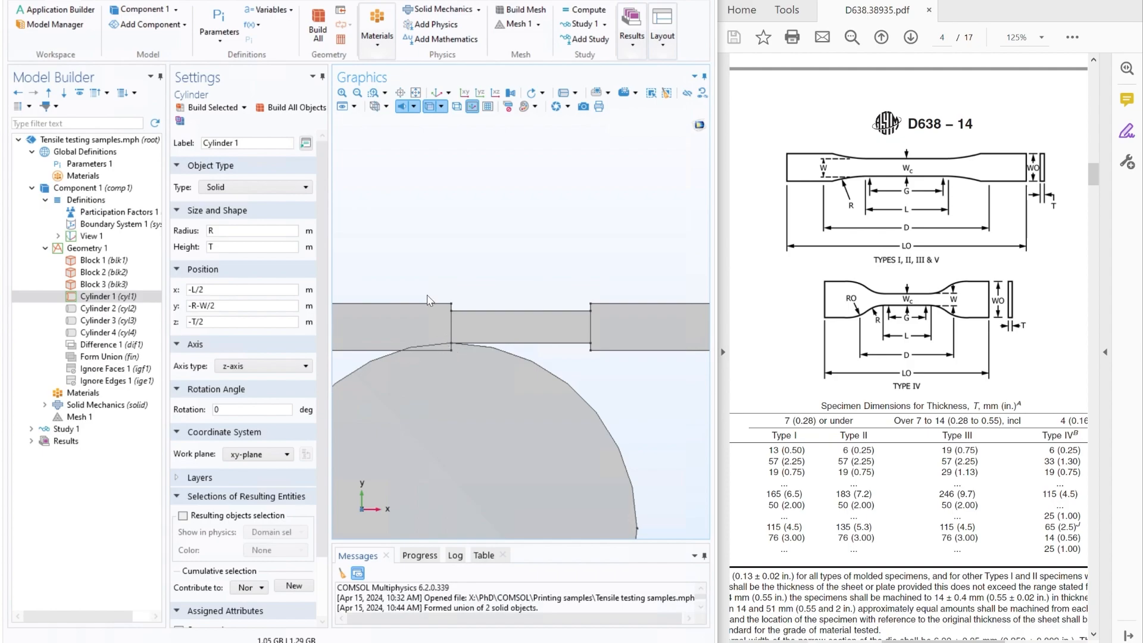
{"action": "left_click", "coordinate": [119, 332]}
{"action": "left_click", "coordinate": [210, 109]}
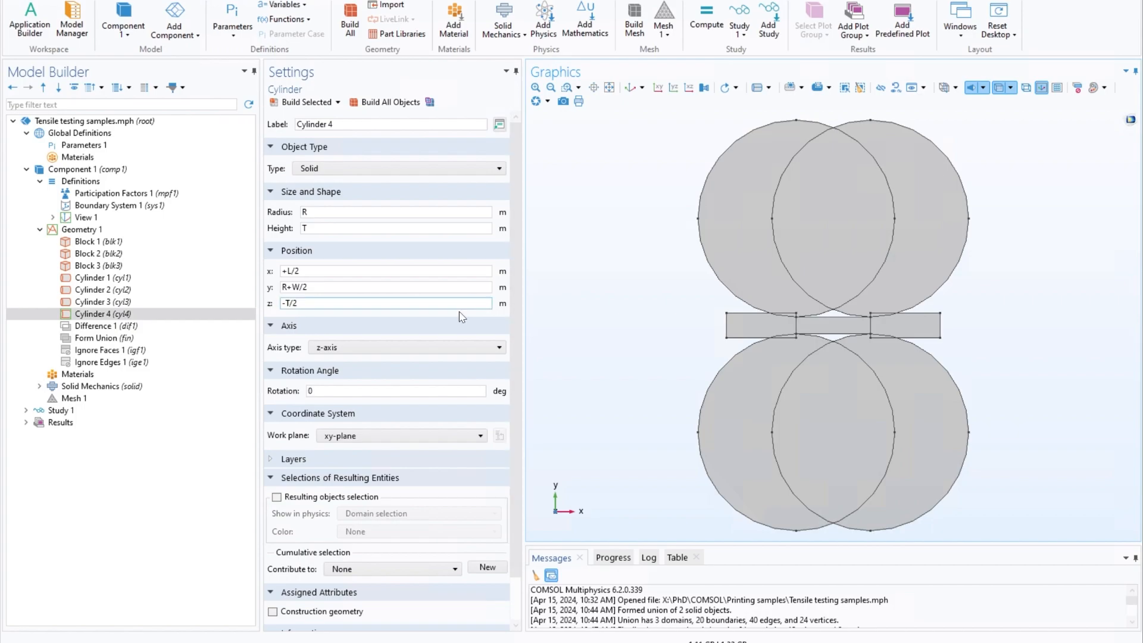
Build the Difference that subtracts cylinders cyl1 to cyl4 from end blocks blk2 and blk3, keeping interior boundaries.
{"action": "left_click", "coordinate": [82, 231]}
{"action": "right_click", "coordinate": [82, 231]}
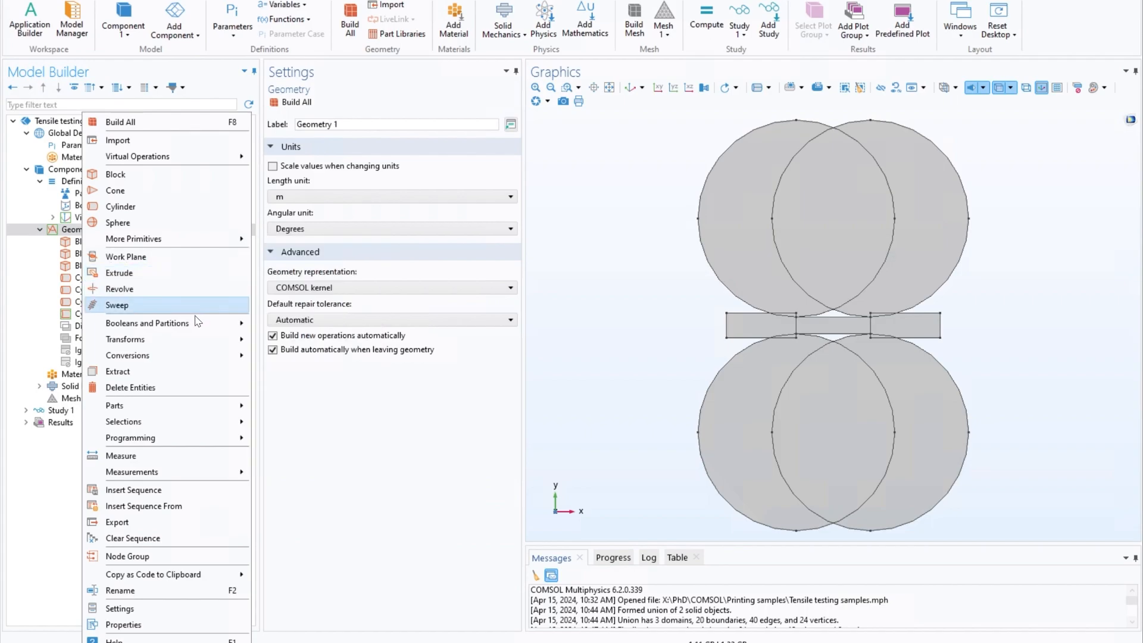
{"action": "mouse_move", "coordinate": [227, 324]}
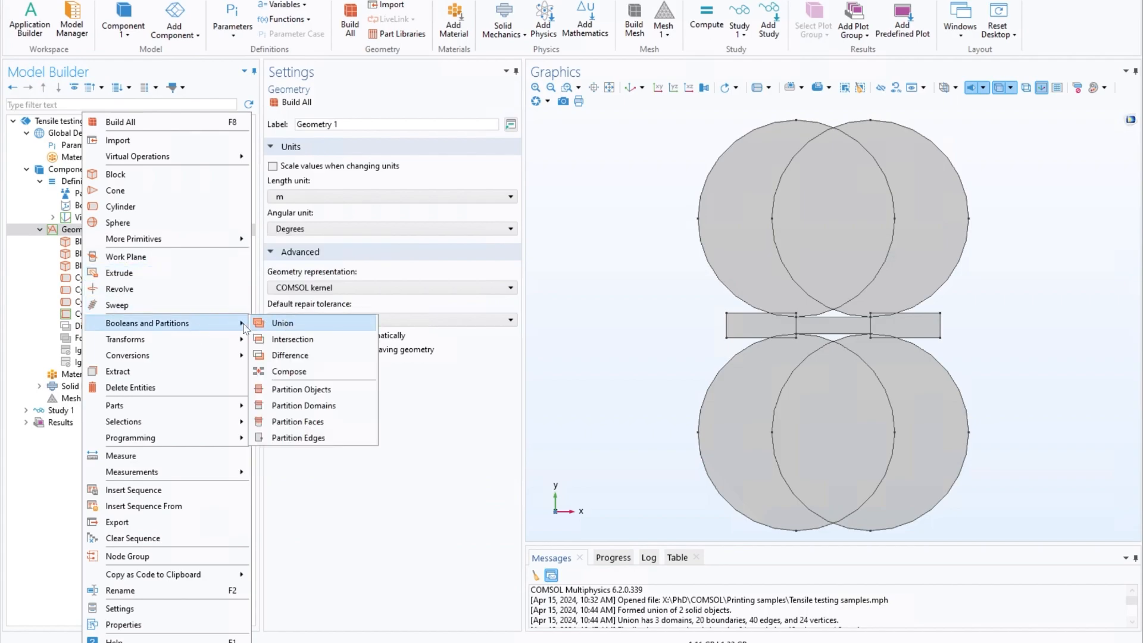
{"action": "left_click", "coordinate": [306, 356]}
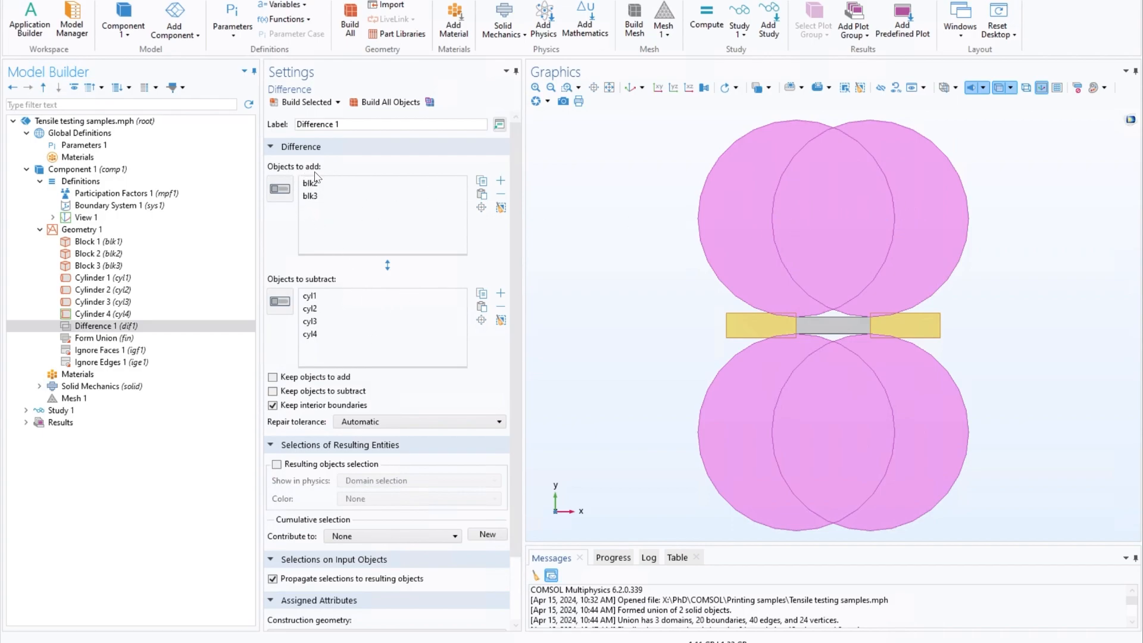
{"action": "left_click", "coordinate": [280, 189]}
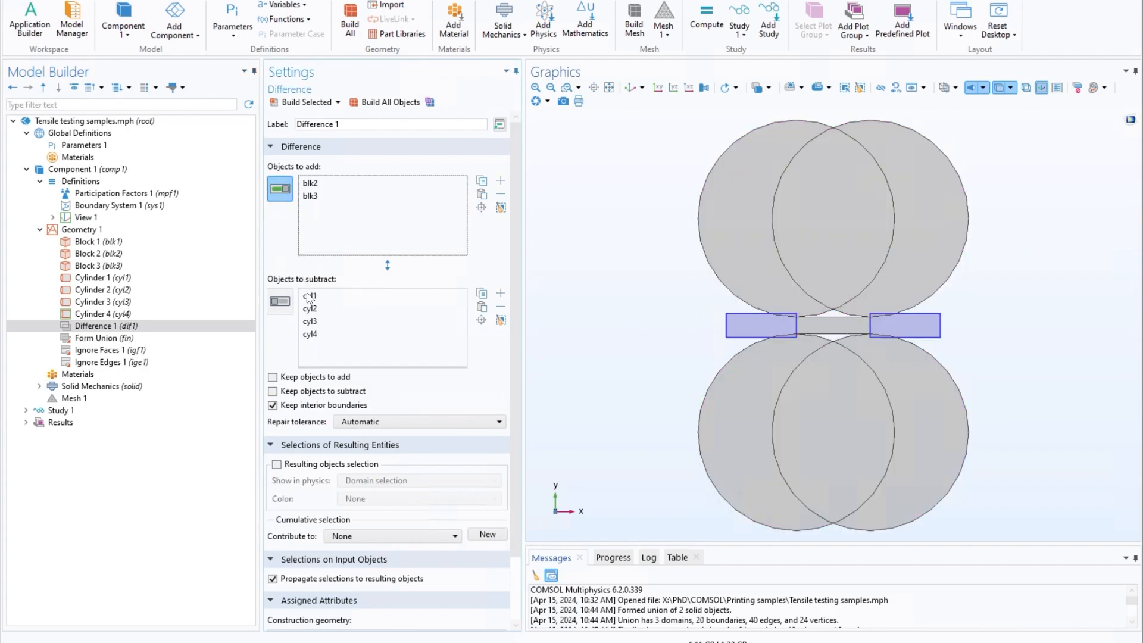
{"action": "left_click", "coordinate": [281, 301]}
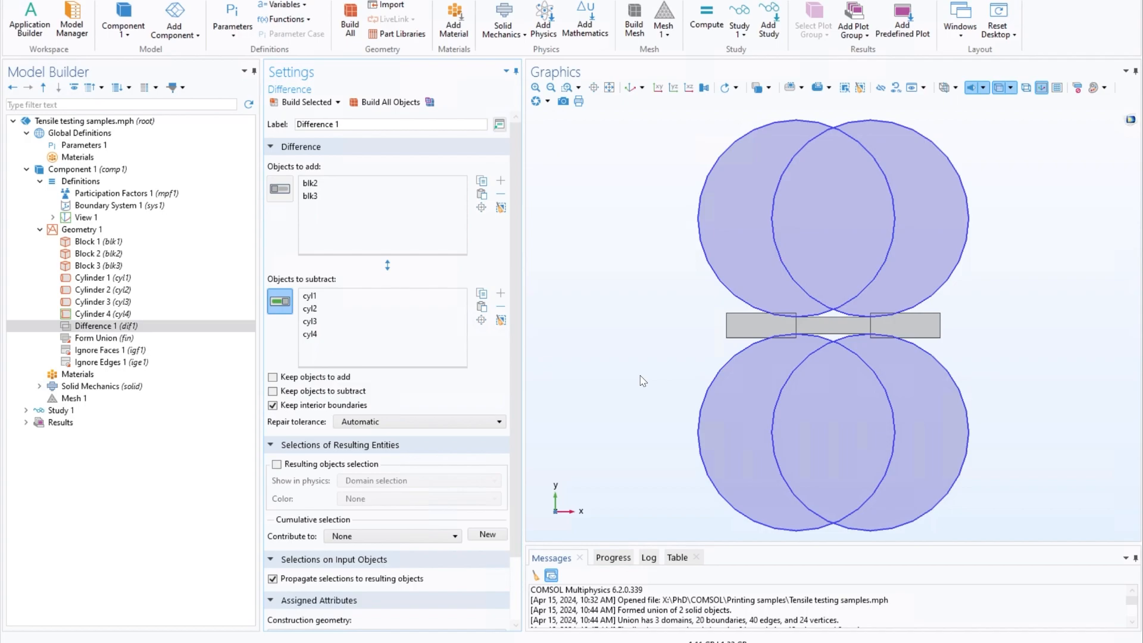
{"action": "left_click_drag", "start_coordinate": [642, 381], "coordinate": [669, 381]}
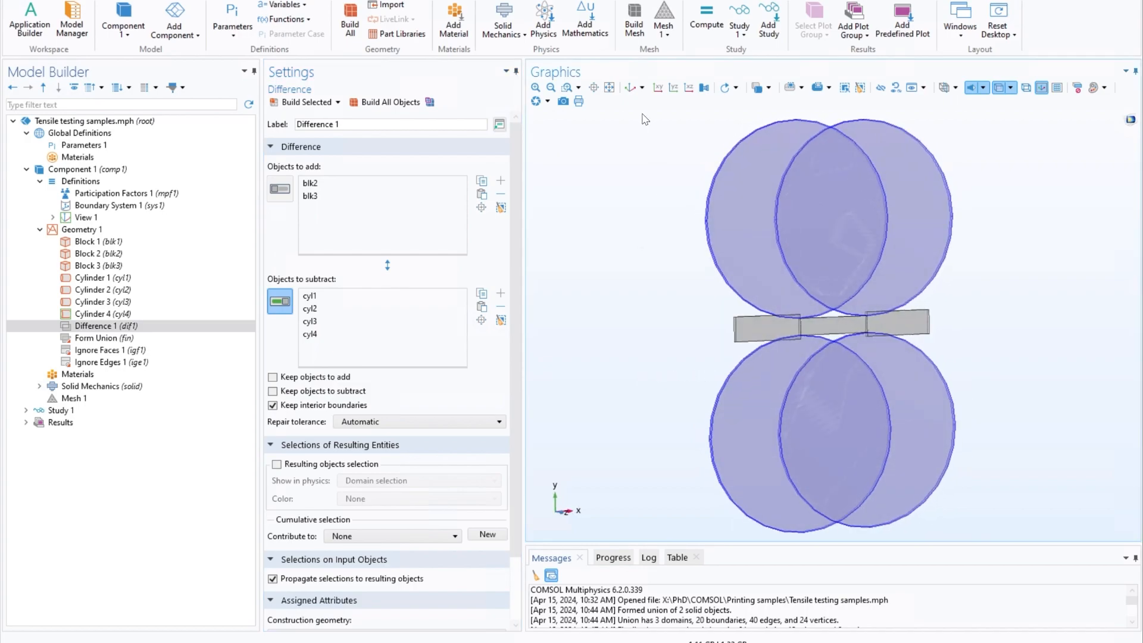
{"action": "left_click", "coordinate": [658, 88]}
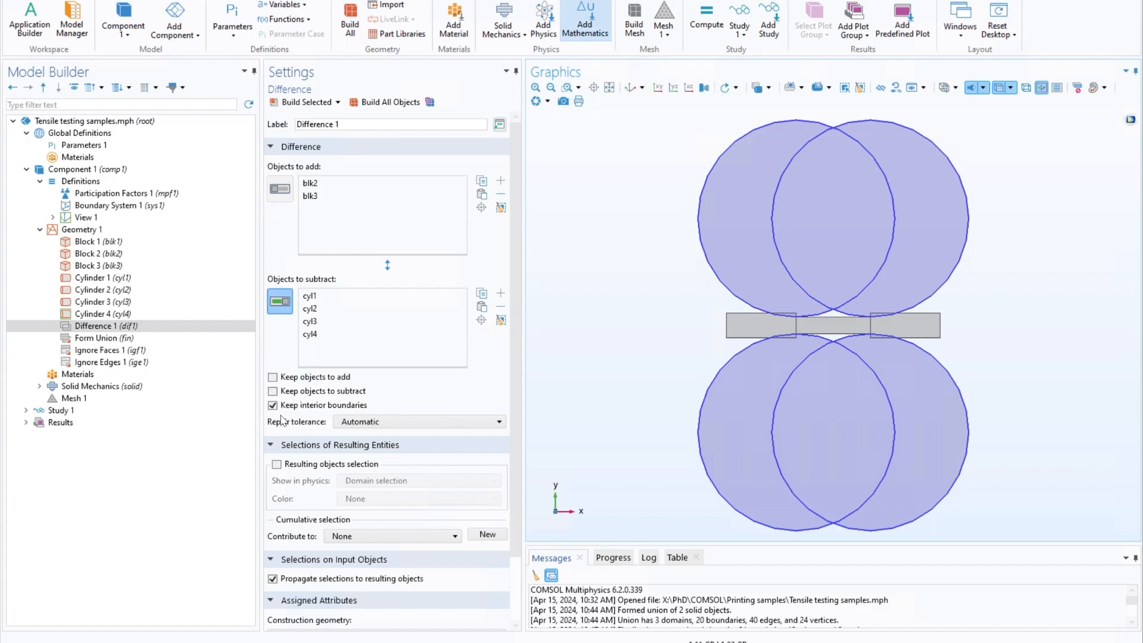
{"action": "left_click", "coordinate": [306, 105]}
{"action": "left_click", "coordinate": [659, 89]}
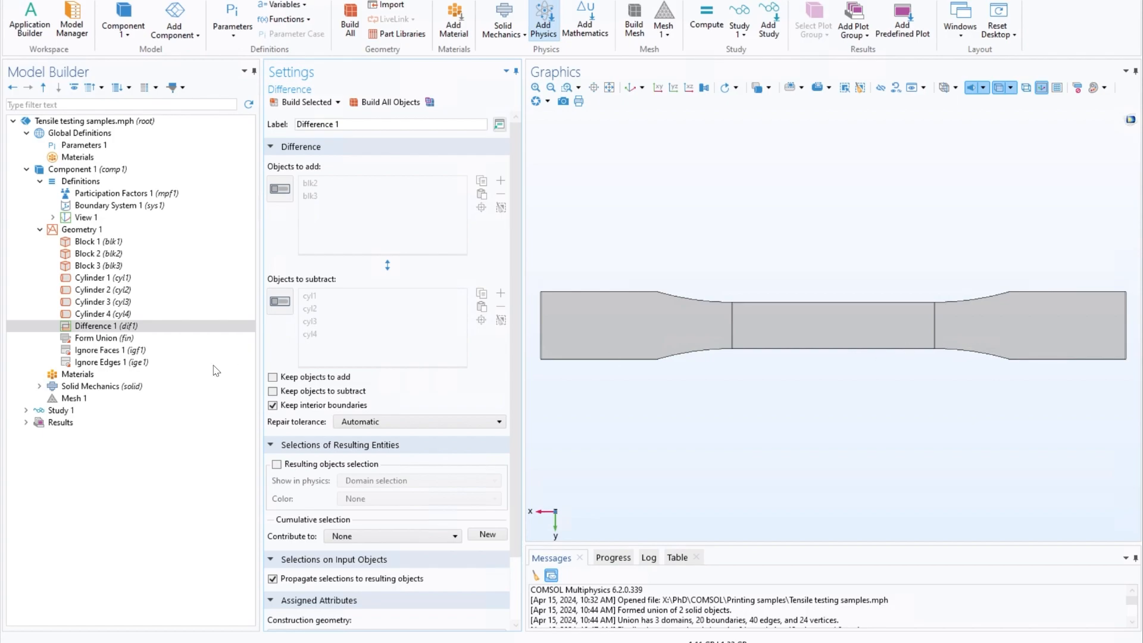
Build the Form Union operation with the Form a union action and show the specimen in the default 3D view.
{"action": "left_click", "coordinate": [110, 338]}
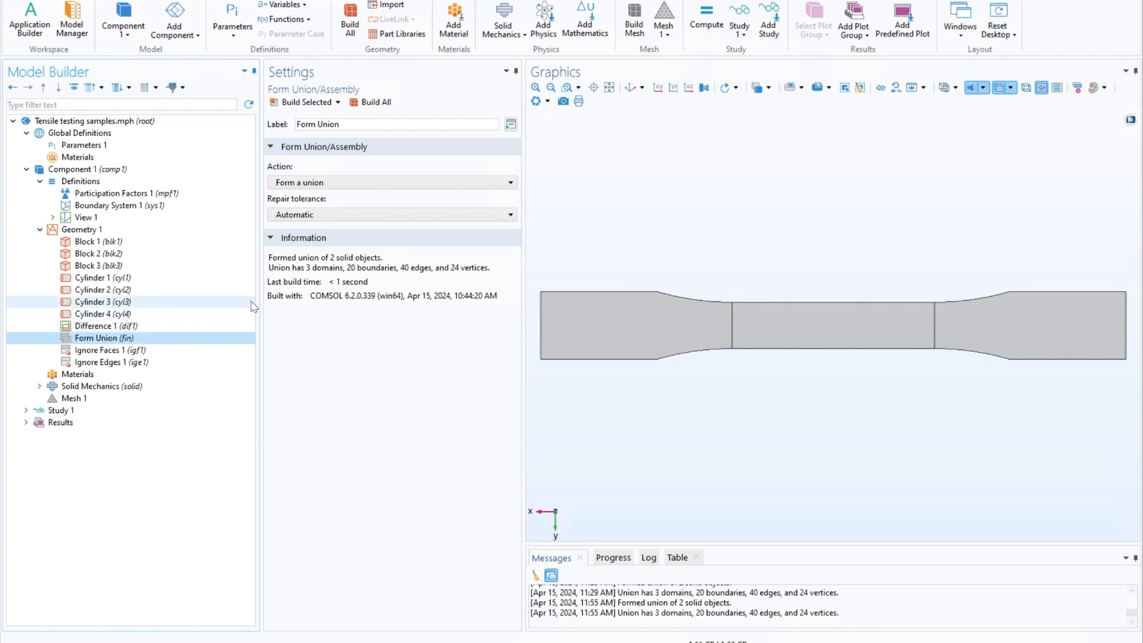
{"action": "left_click", "coordinate": [297, 106]}
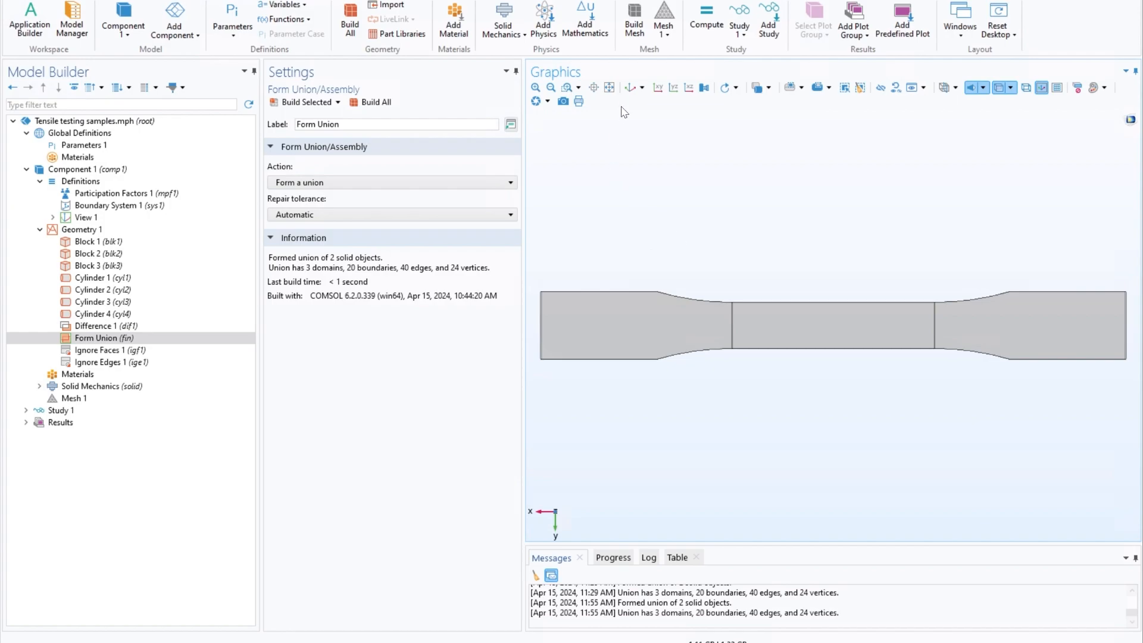
{"action": "left_click", "coordinate": [629, 89]}
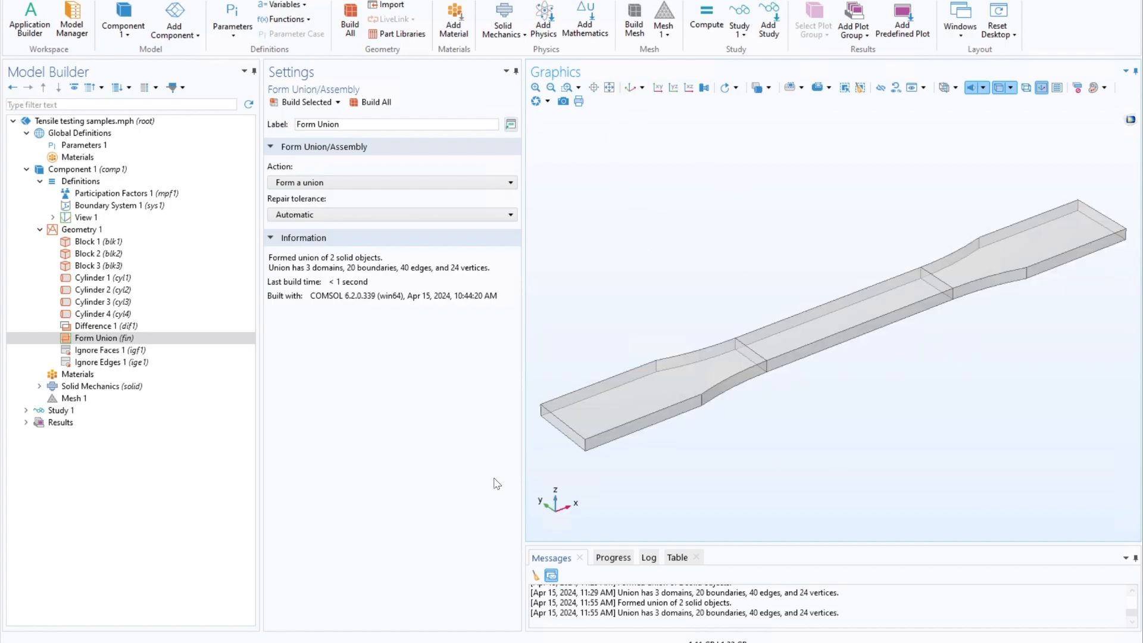
Build the virtual operations that ignore interior faces 8 and 13 and fillet edges 9, 12, 15 and 18 of the specimen.
{"action": "right_click", "coordinate": [91, 231]}
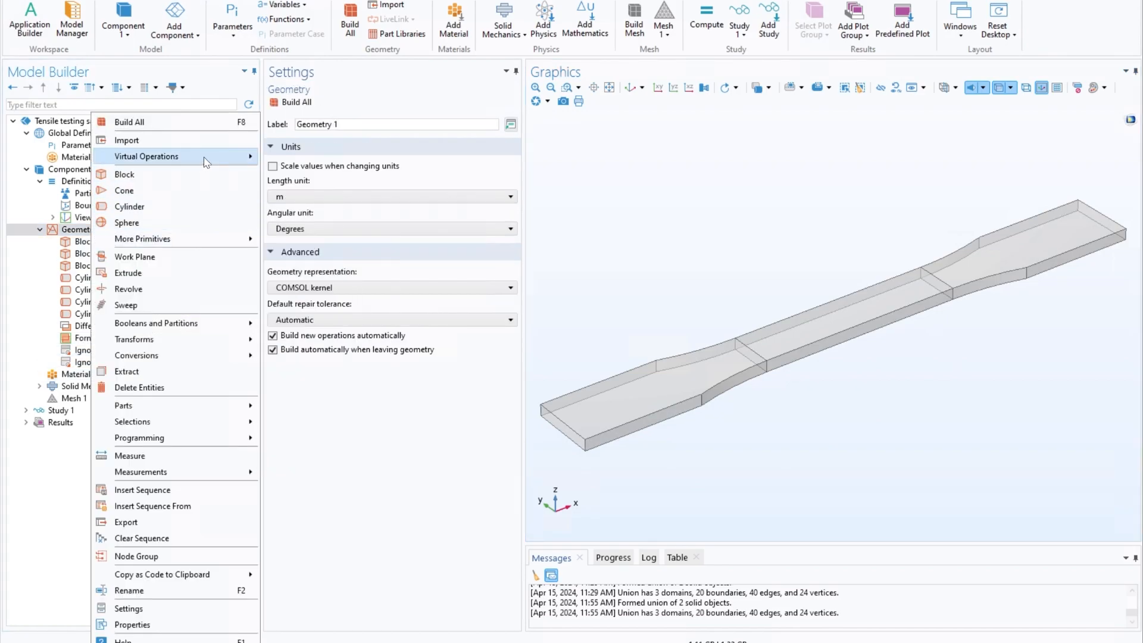
{"action": "mouse_move", "coordinate": [207, 160]}
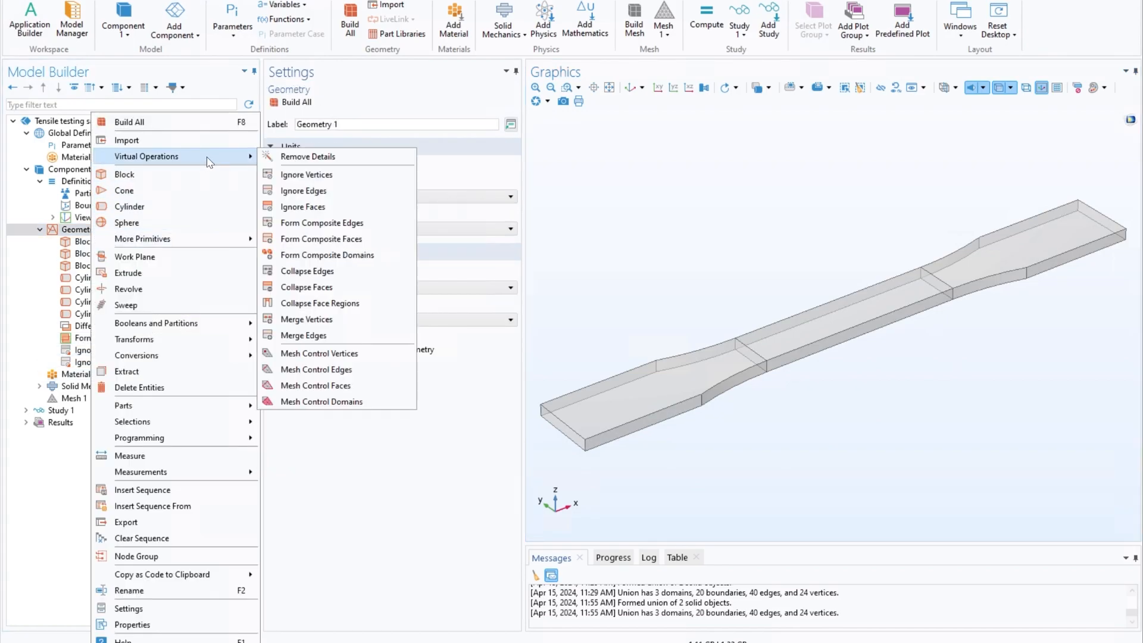
{"action": "left_click", "coordinate": [345, 208]}
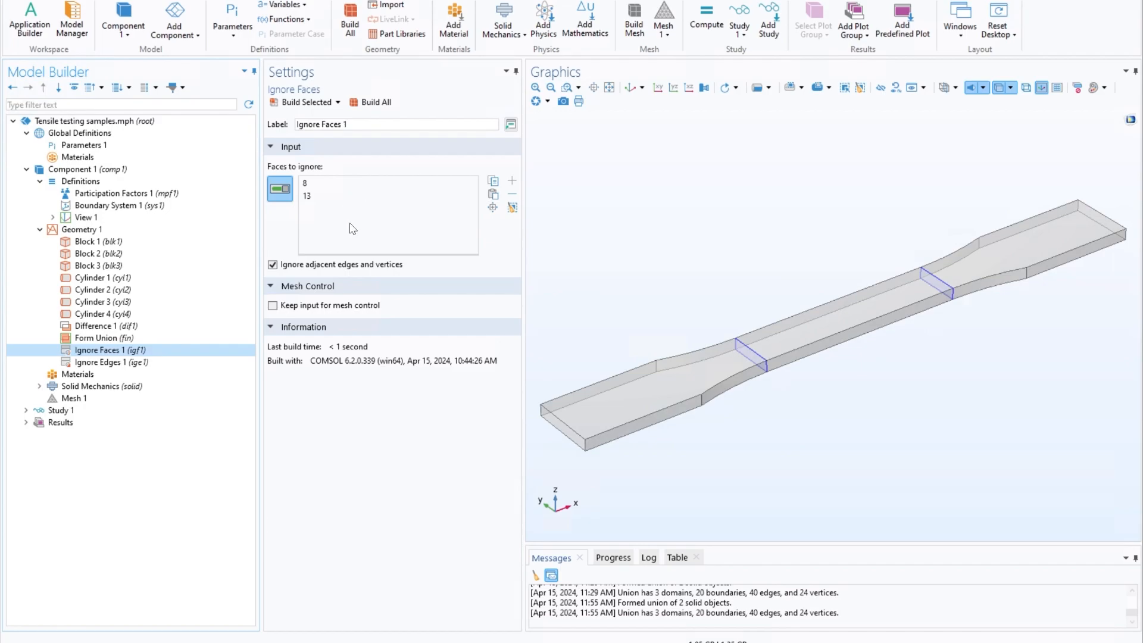
{"action": "left_click", "coordinate": [304, 103]}
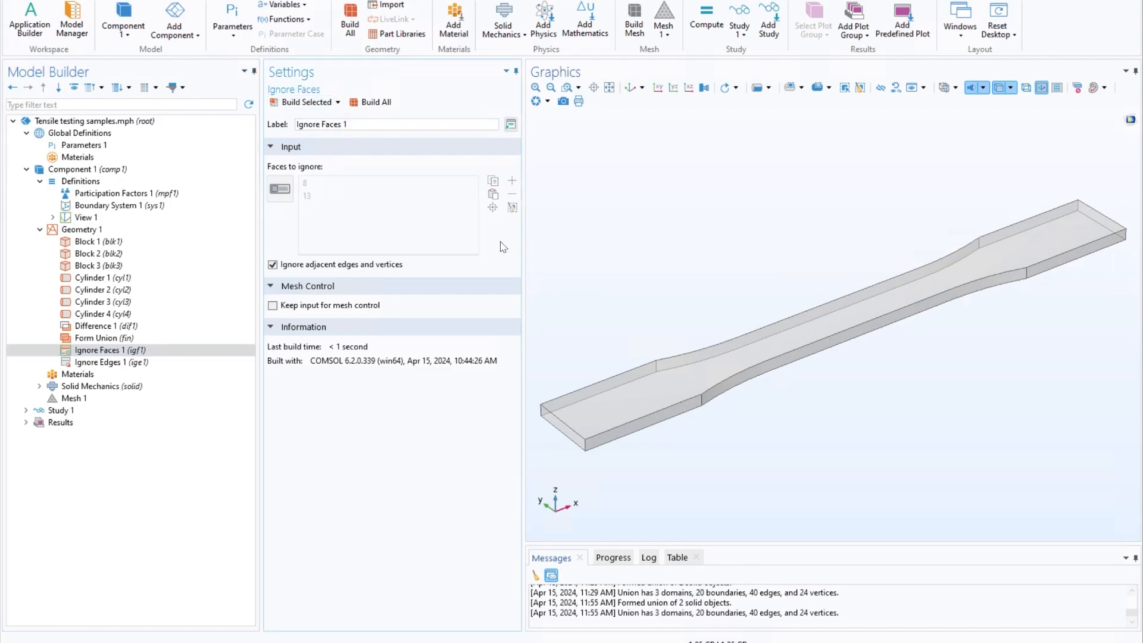
{"action": "left_click", "coordinate": [131, 362]}
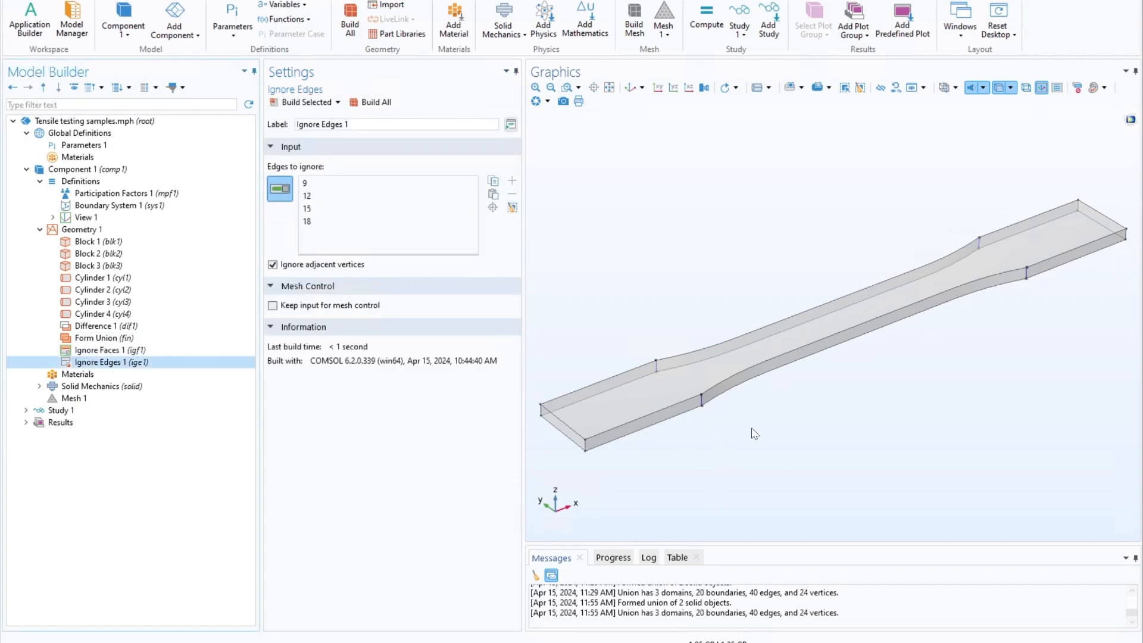
{"action": "left_click", "coordinate": [318, 104]}
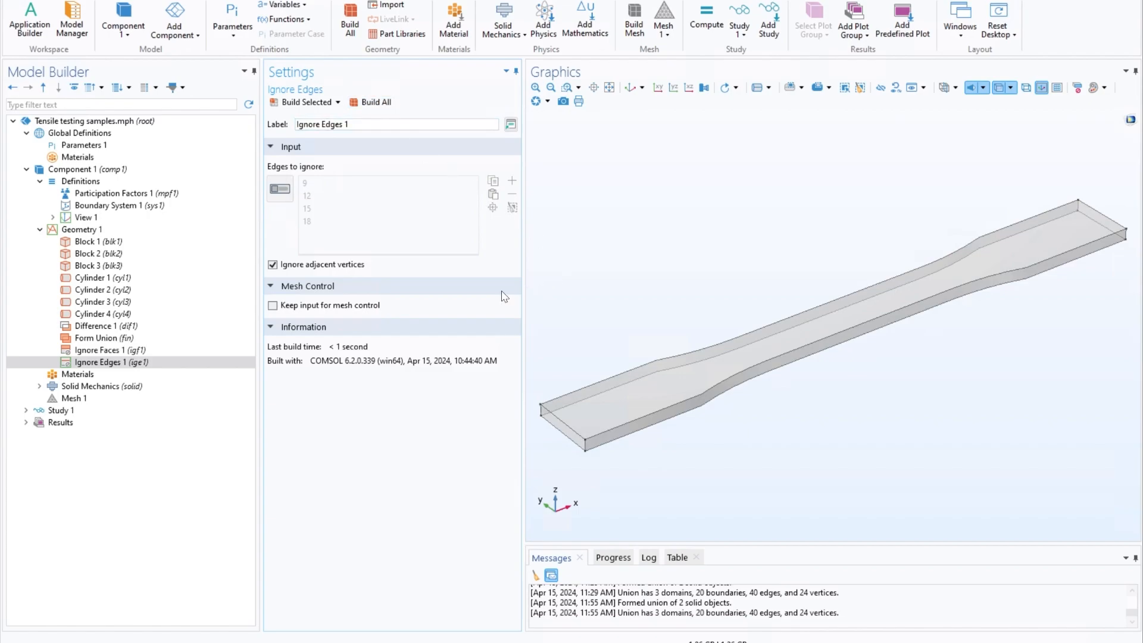
Open the material overview of Component 1.
{"action": "left_click", "coordinate": [76, 375]}
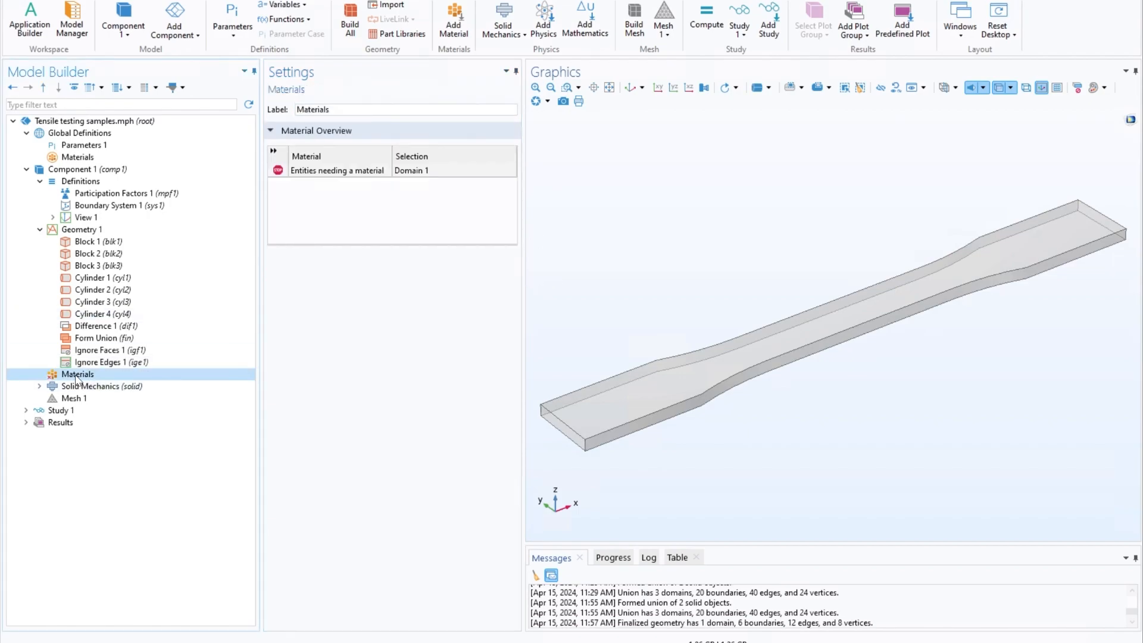